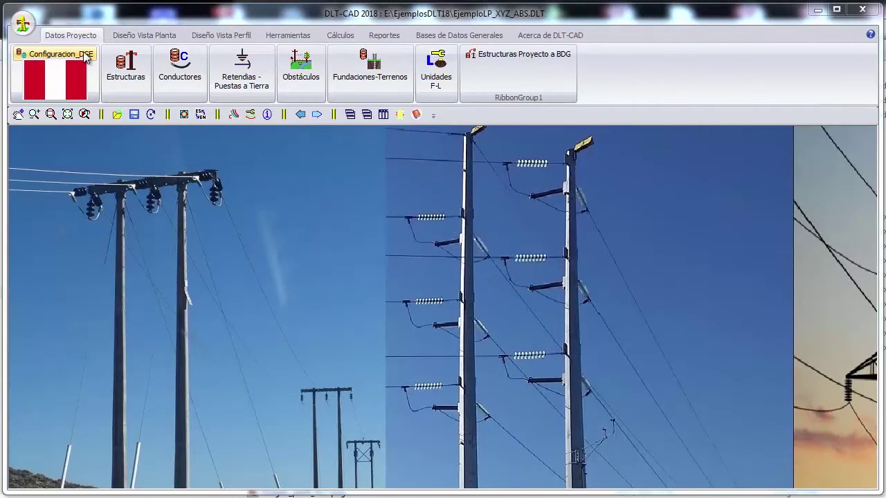
- Load ConfiguracionCEMAR.cfg as the project configuration and review its project data and database files
left_click(70, 59)
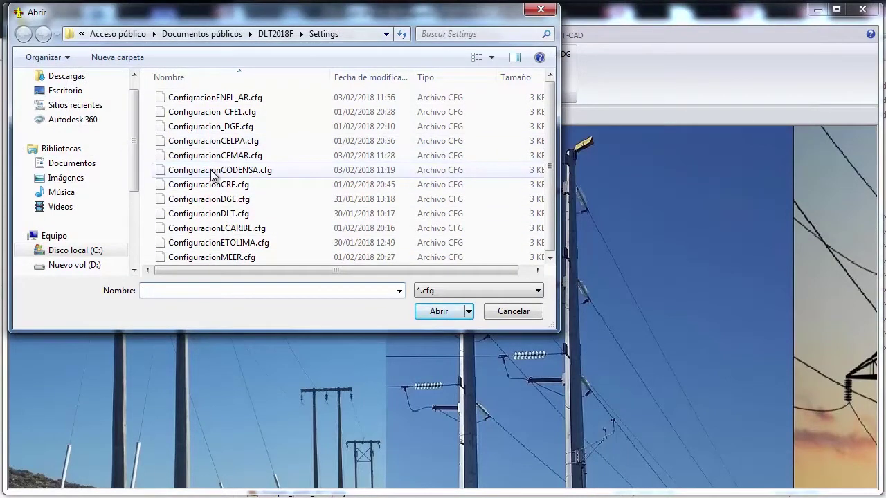
left_click(208, 157)
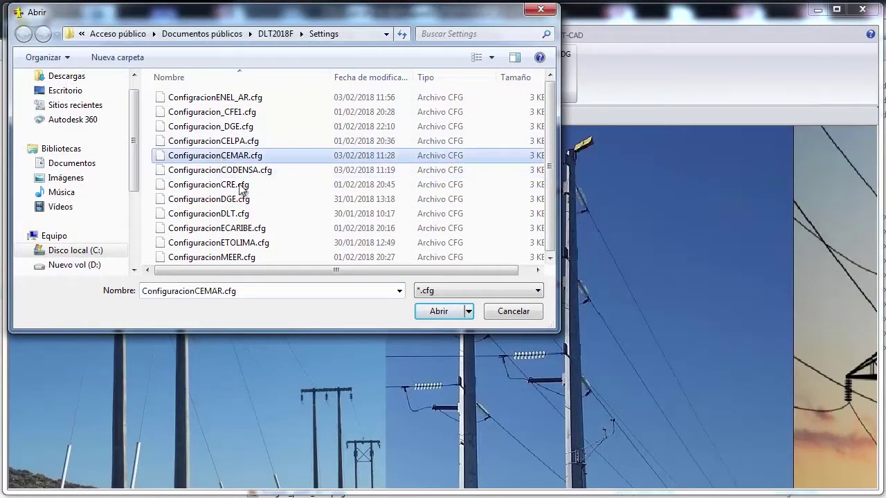
left_click(438, 312)
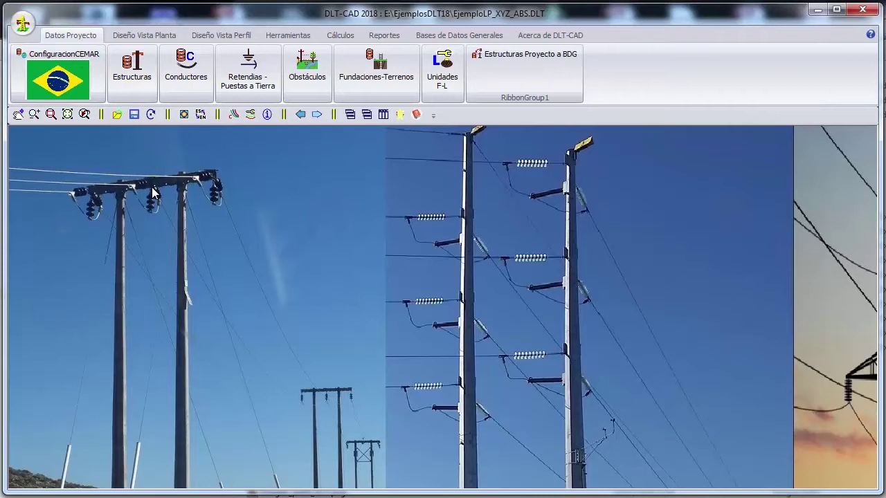
left_click(61, 82)
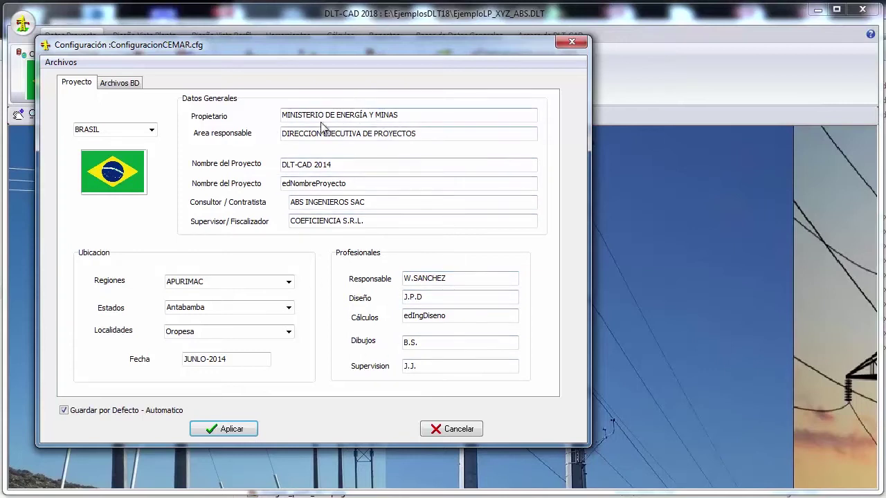
left_click(131, 86)
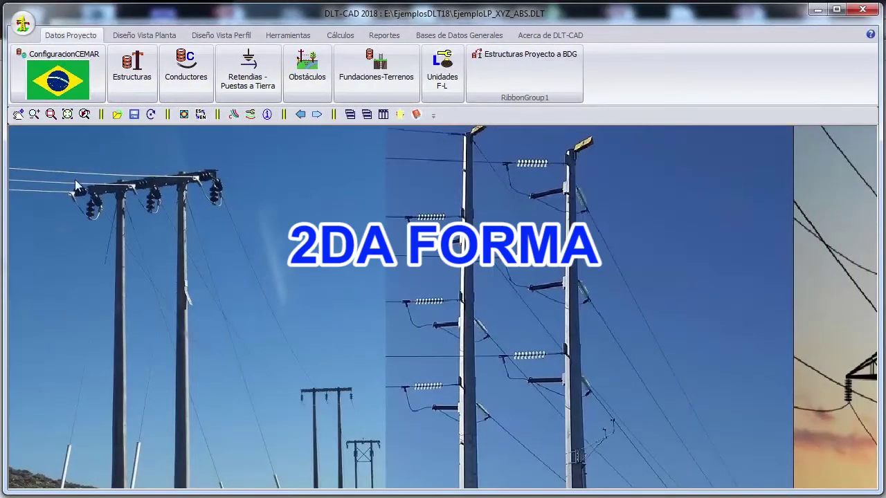
- From the project configuration dialog, open ConfiguracionMEER.cfg in place of the current configuration table
left_click(68, 84)
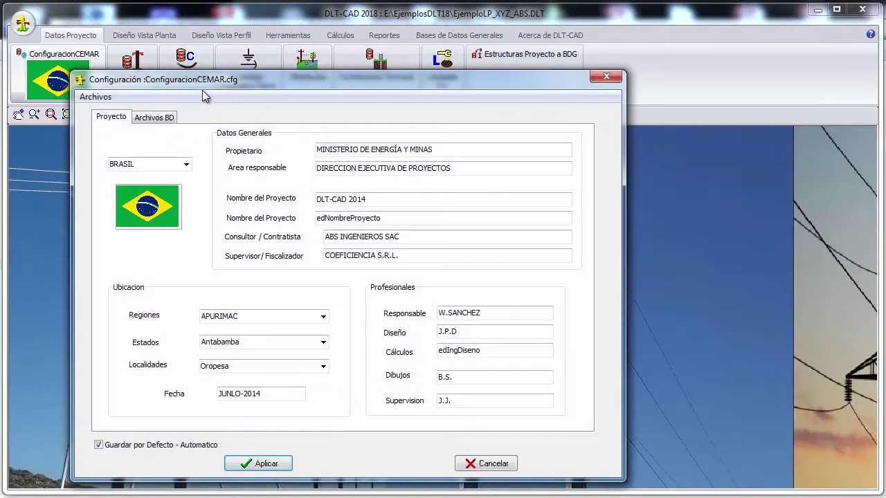
left_click(107, 99)
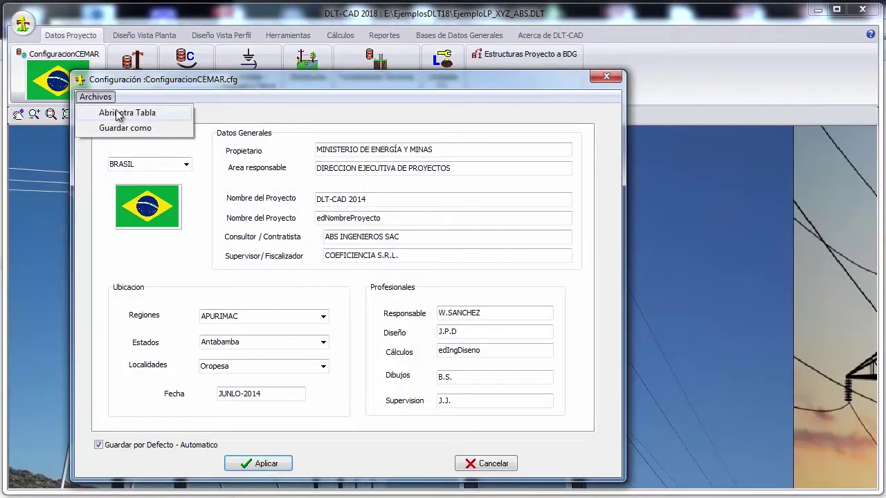
left_click(152, 112)
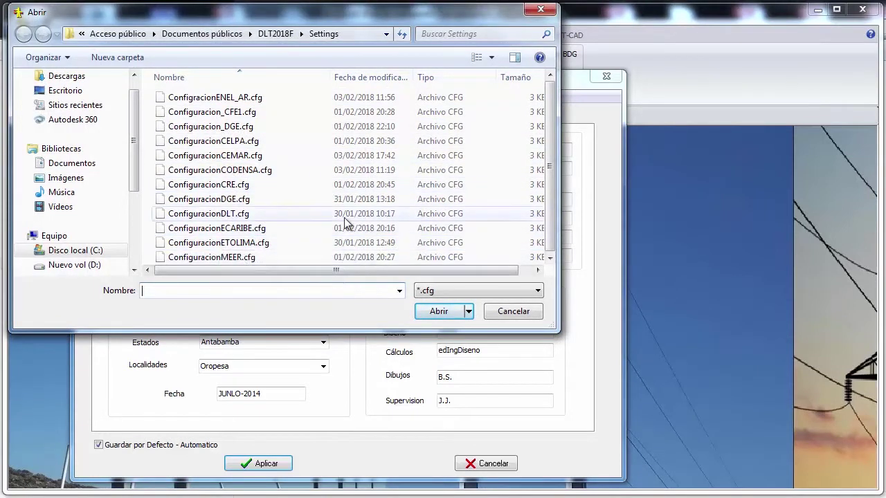
left_click(226, 258)
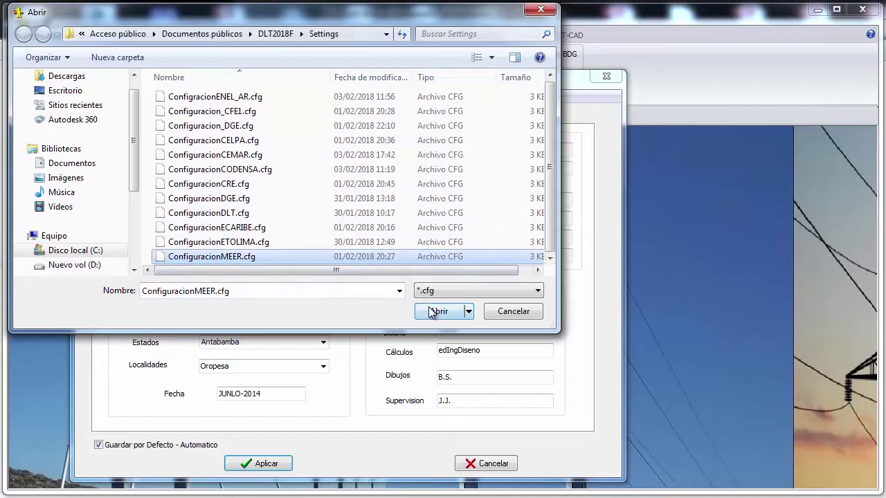
left_click(436, 311)
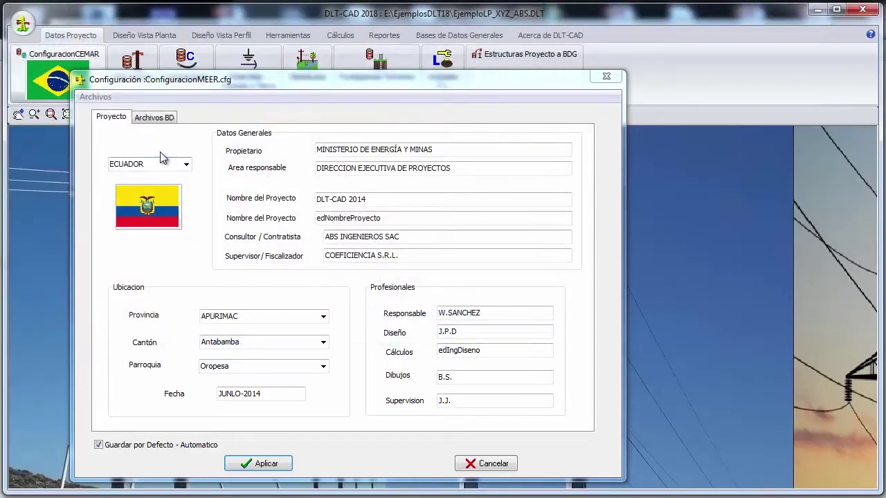
- Set the project location to province Azuay and canton Cuenca
left_click(323, 316)
left_click(275, 331)
left_click(323, 343)
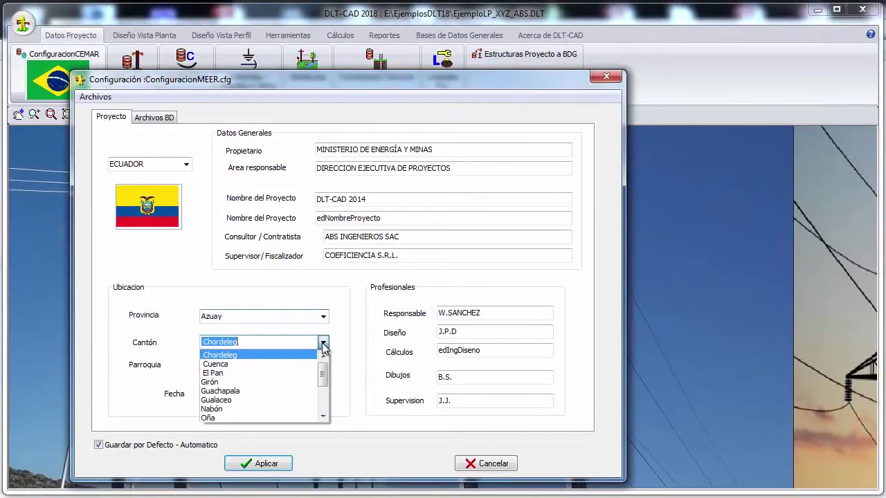
left_click(249, 362)
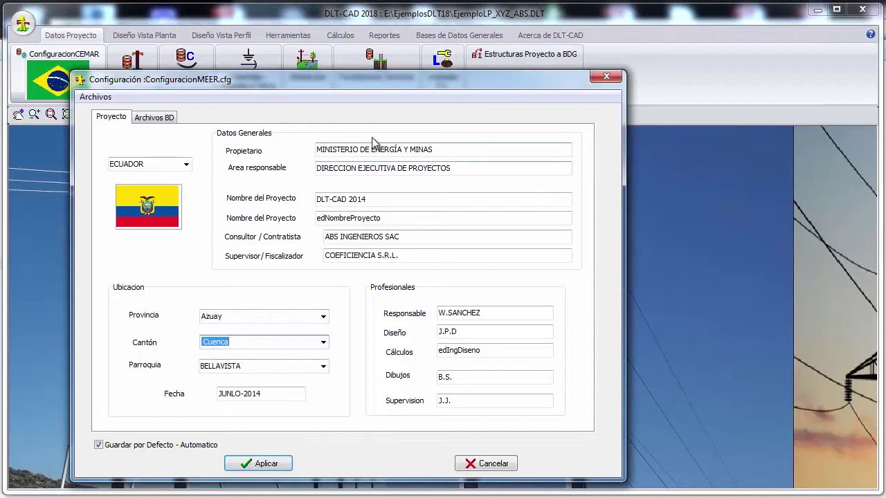
- Set the owner to MEER and the responsible area to CENTROSUR, checking the configuration's assigned database files in between
left_click_drag(446, 151, 195, 187)
type("MEER")
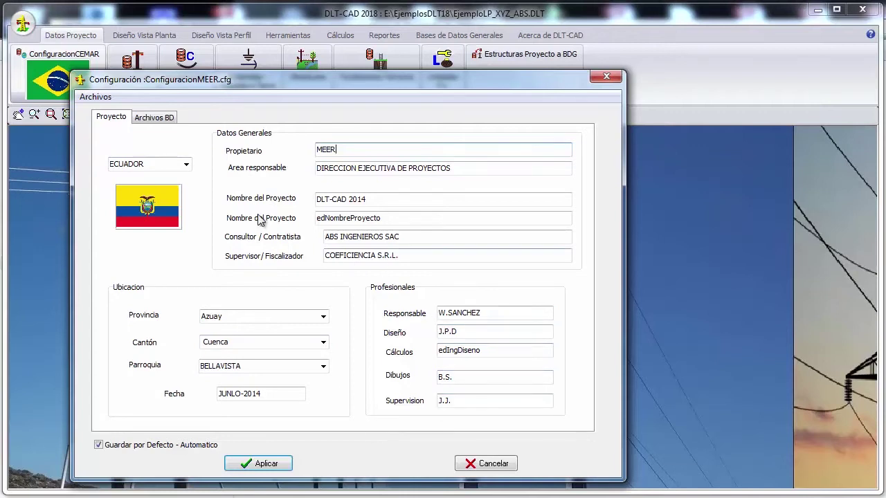
left_click(167, 119)
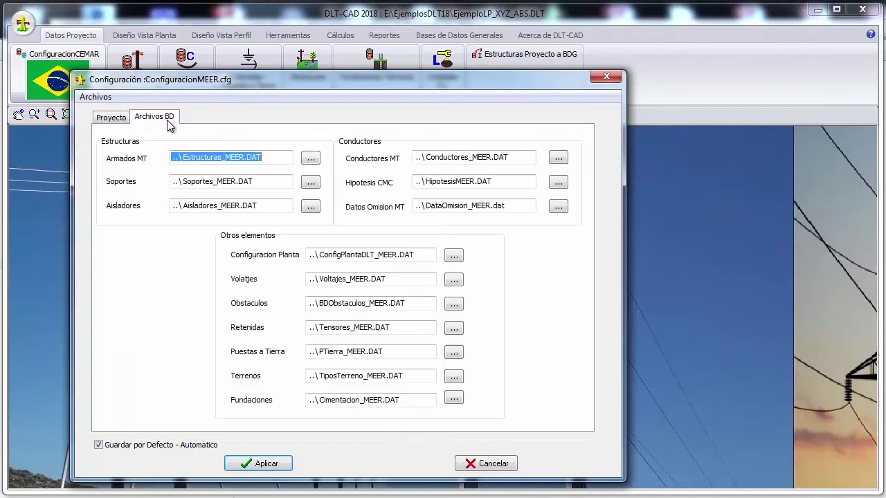
left_click(230, 157)
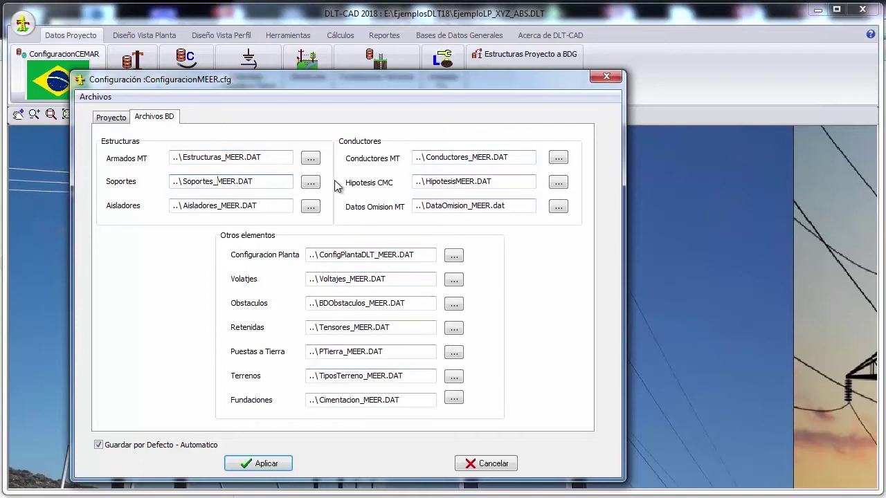
left_click(113, 118)
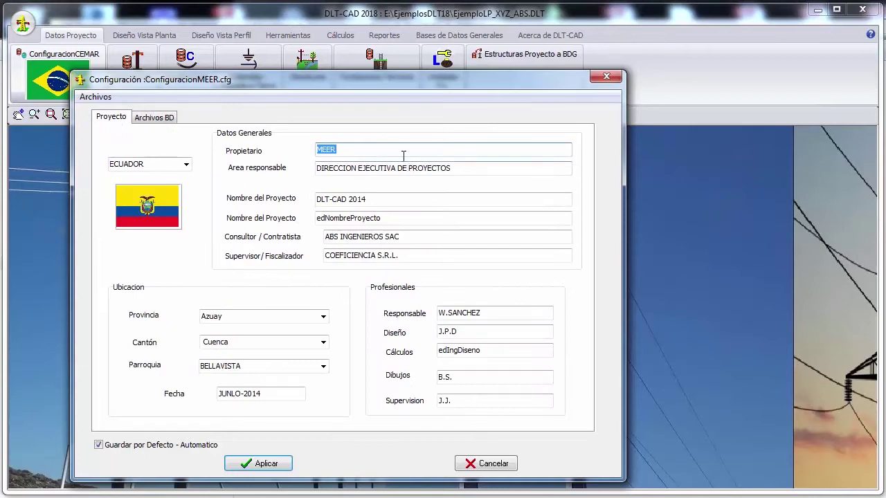
left_click(364, 151)
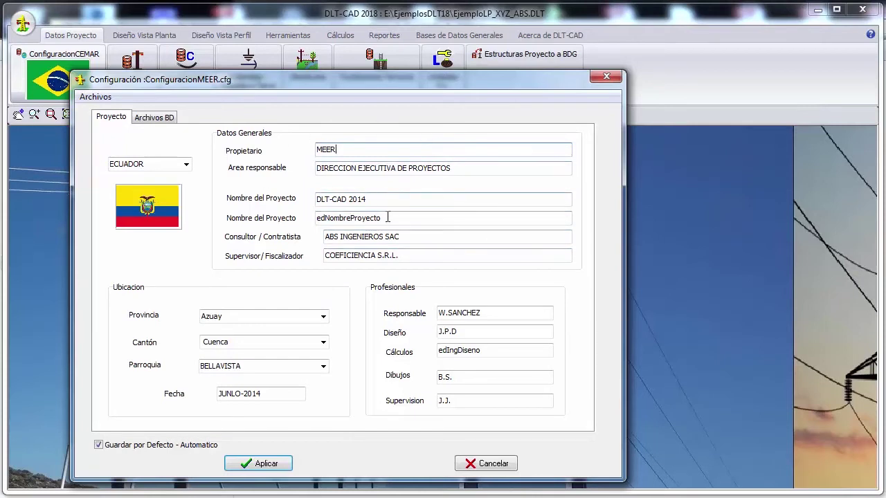
left_click_drag(454, 168, 272, 185)
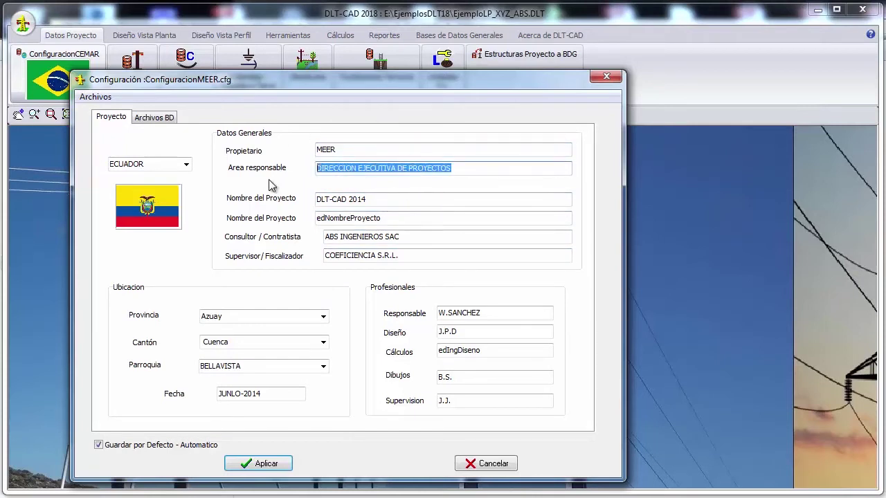
type("CENTROSUR")
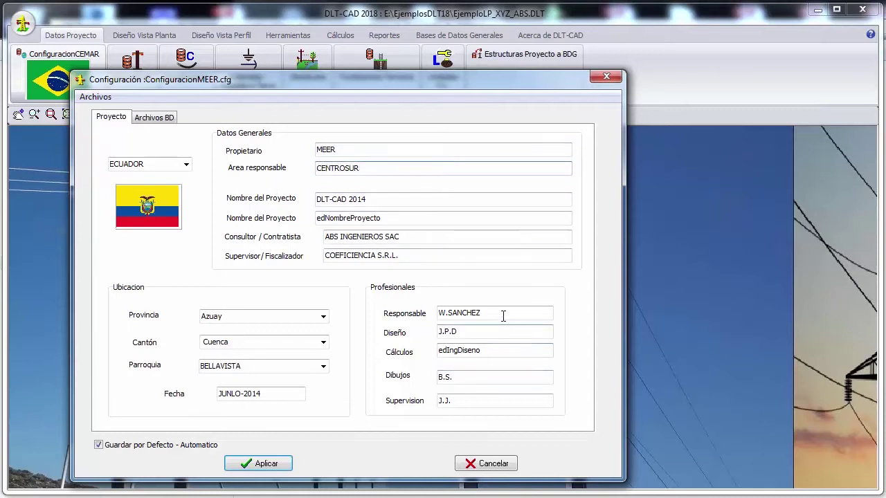
- Replace the designer's initials and apply the MEER configuration with automatic default saving enabled
left_click_drag(503, 313, 426, 323)
key("Tab")
type("A")
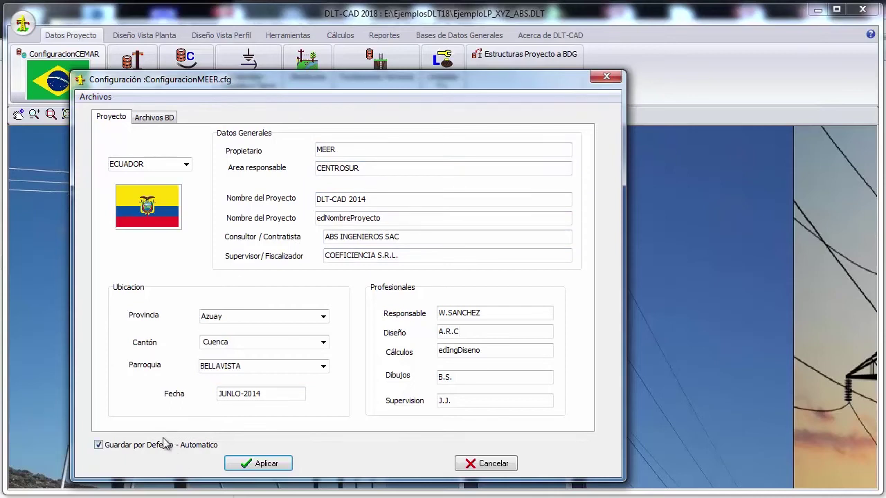
left_click(101, 446)
left_click(268, 466)
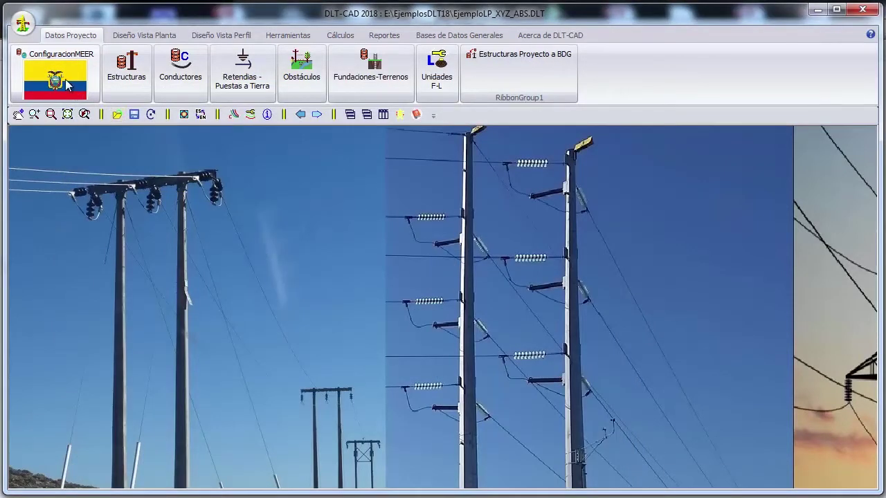
- Exit DLT-CAD, restart DLTCAD2018F and display the project data commands to check the default configuration
left_click(23, 24)
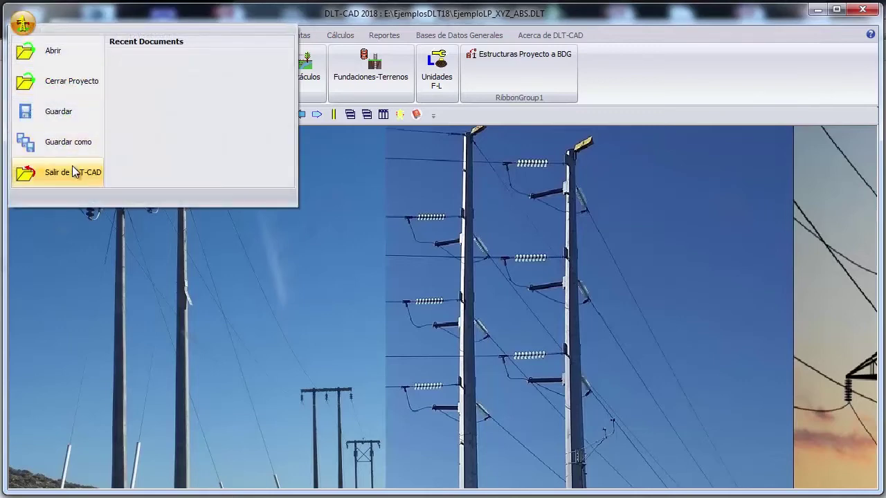
left_click(73, 172)
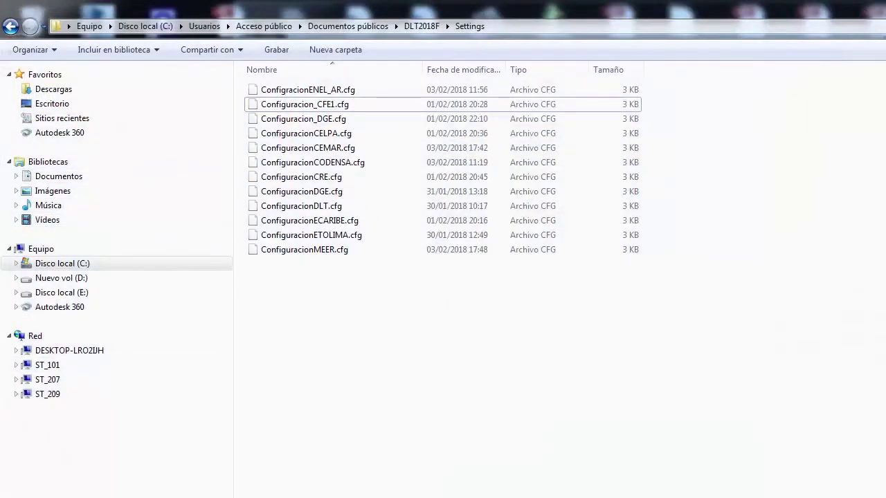
key("super")
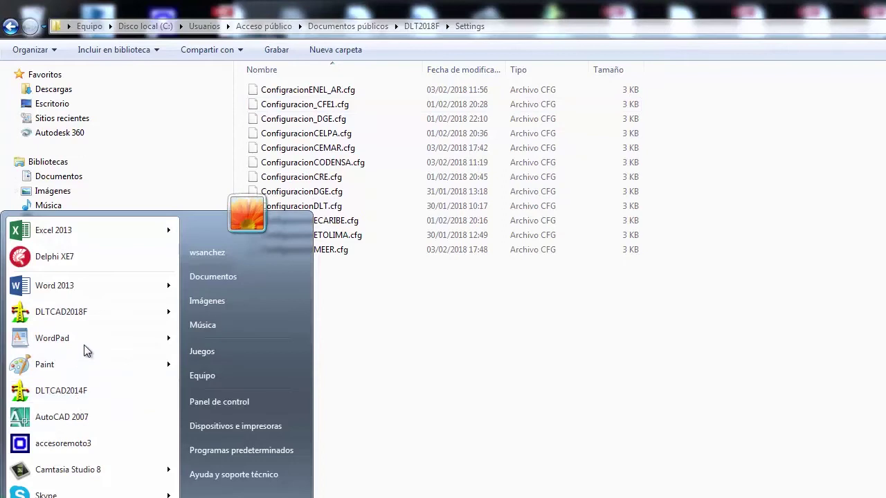
left_click(74, 315)
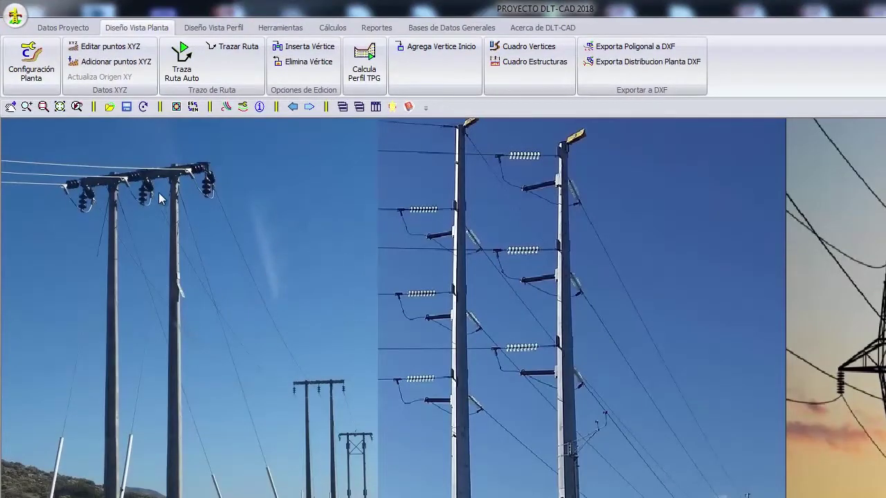
left_click(62, 29)
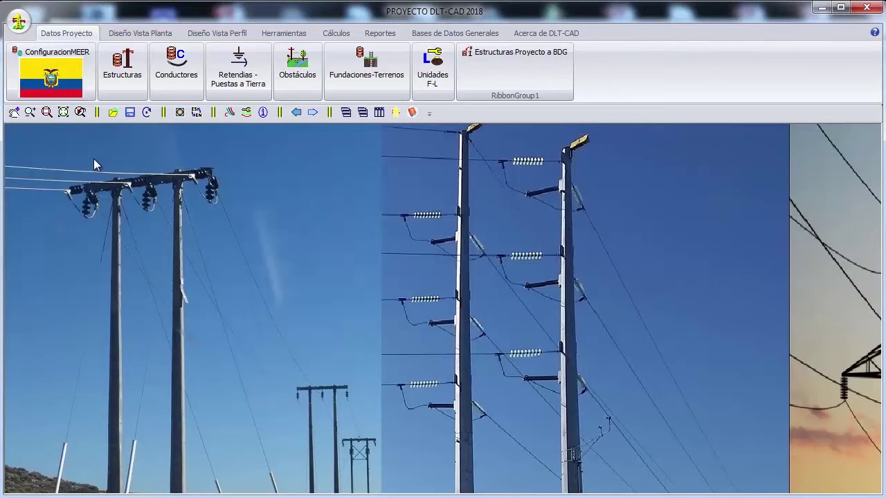
- Open the MEER project configuration and save a copy of it as ConfiguracionENEL_AR in the Settings folder
left_click(51, 79)
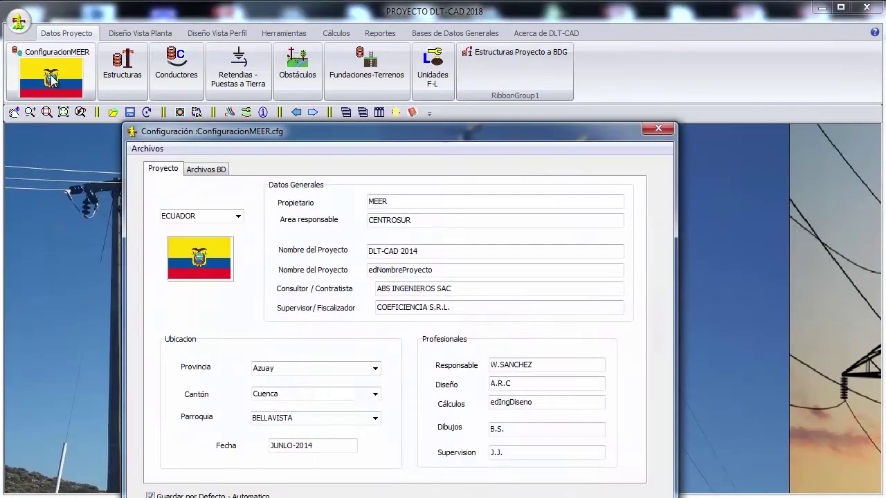
left_click_drag(299, 124, 277, 61)
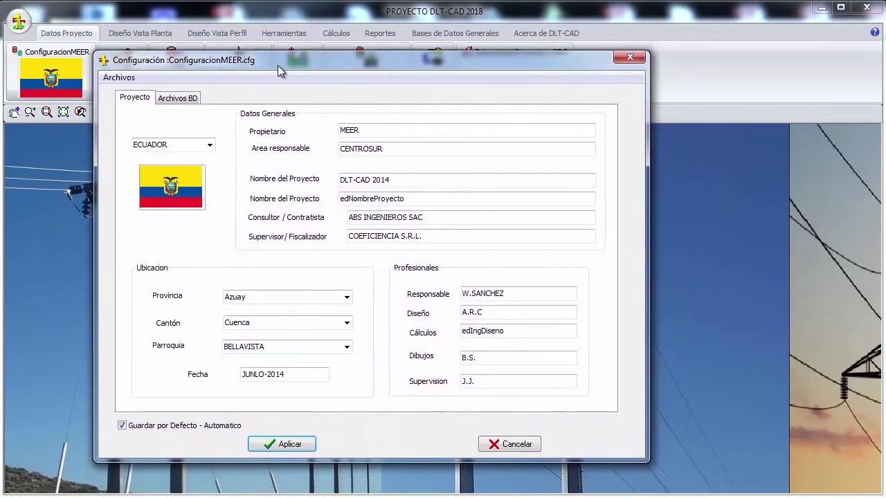
left_click(122, 79)
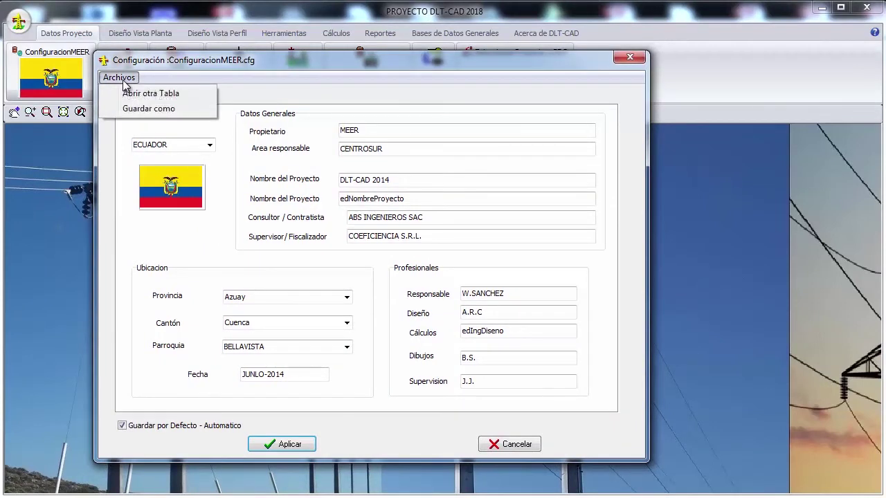
left_click(157, 110)
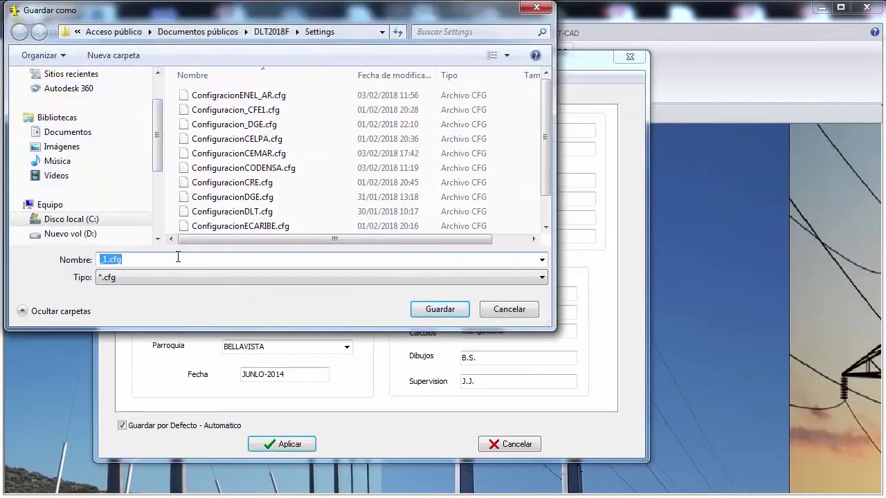
type("coNF")
key("BackSpace")
key("BackSpace")
key("BackSpace")
key("BackSpace")
type("ConfiguracionENEL")
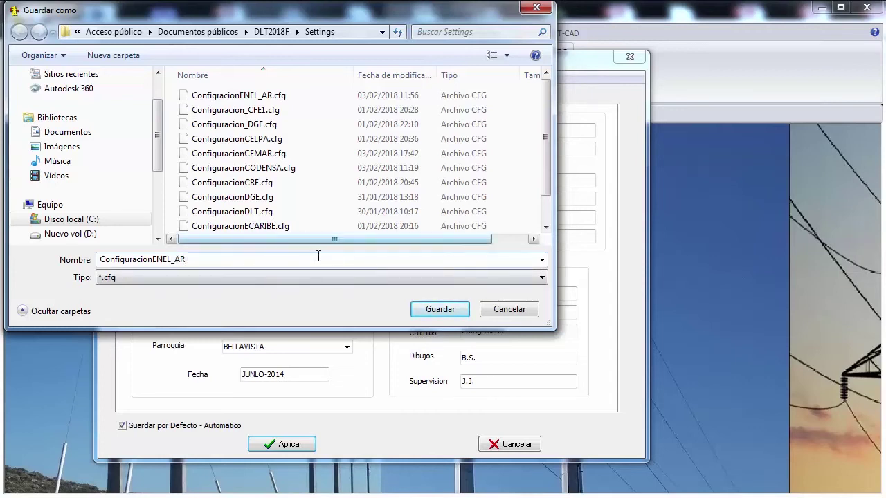
left_click(443, 309)
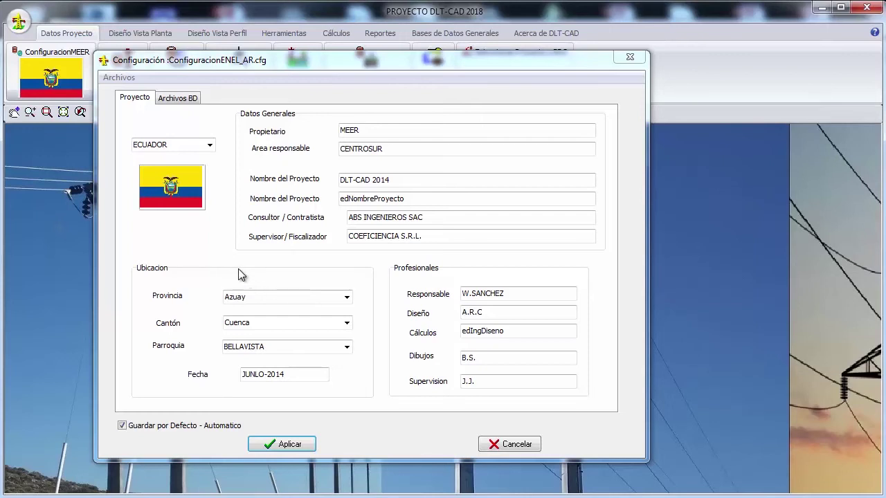
- Set the country of the ENEL_AR configuration to ARGENTINA
left_click(210, 147)
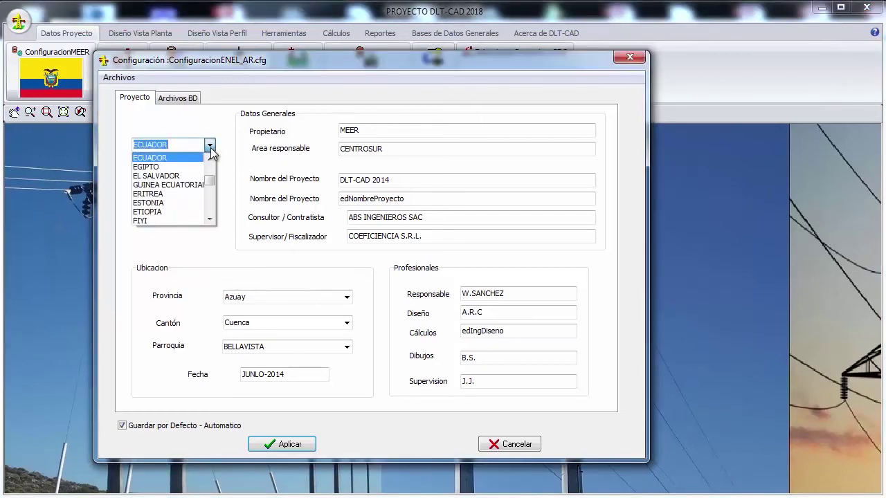
type("argentina")
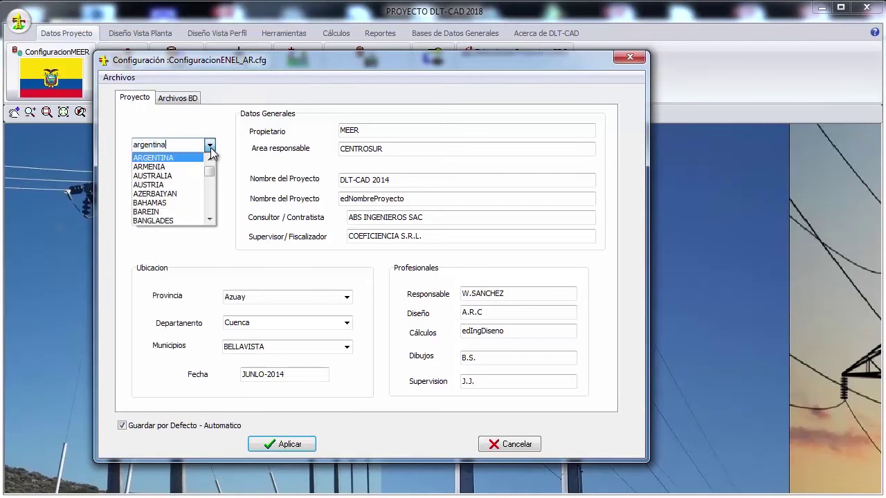
left_click(158, 158)
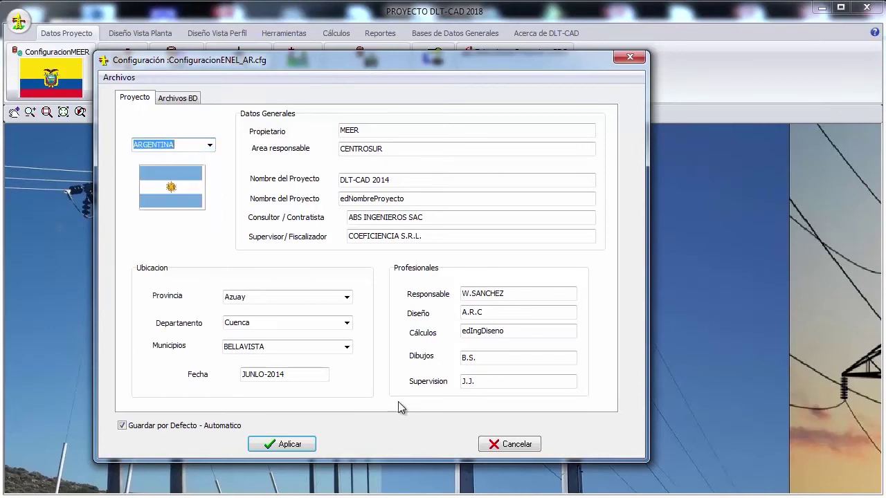
- Set the project location to province Córdoba, department Calamuchita and municipality La Cruz
left_click(347, 296)
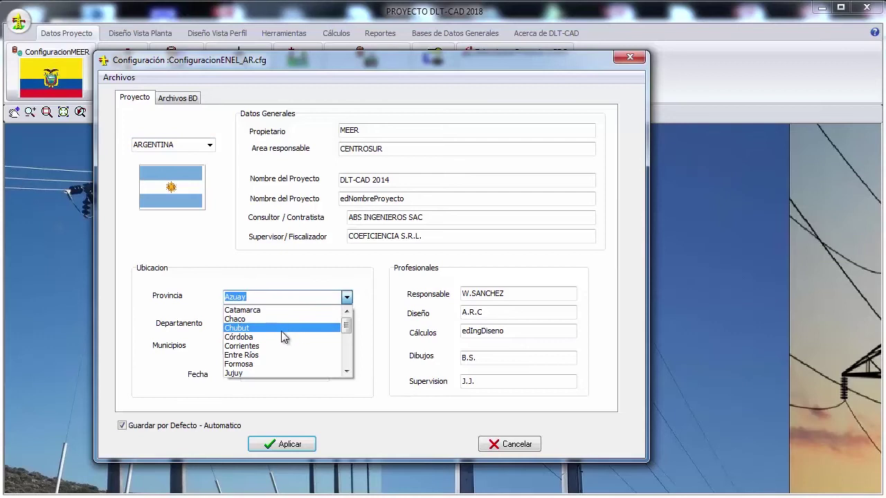
left_click(284, 337)
left_click(307, 323)
left_click(291, 334)
left_click(307, 346)
left_click(277, 367)
- Set the owner to "Enel Argetnina" and the responsible area to "empresa electrica de Cordova"
left_click_drag(372, 130, 291, 144)
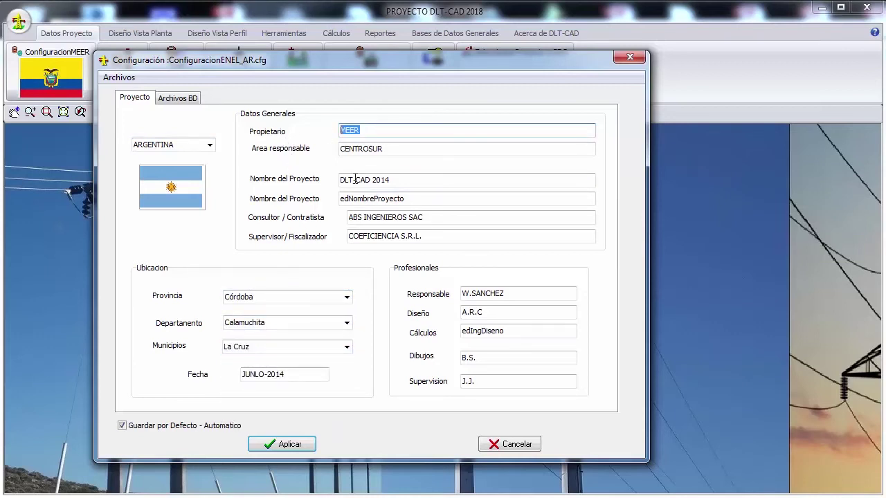
type("Enel Argetnina")
left_click_drag(384, 148, 326, 170)
key("BackSpace")
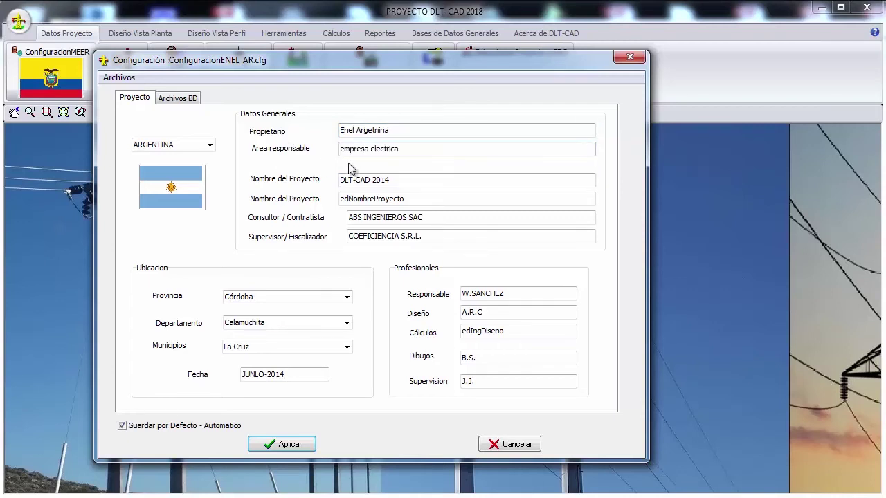
type("va")
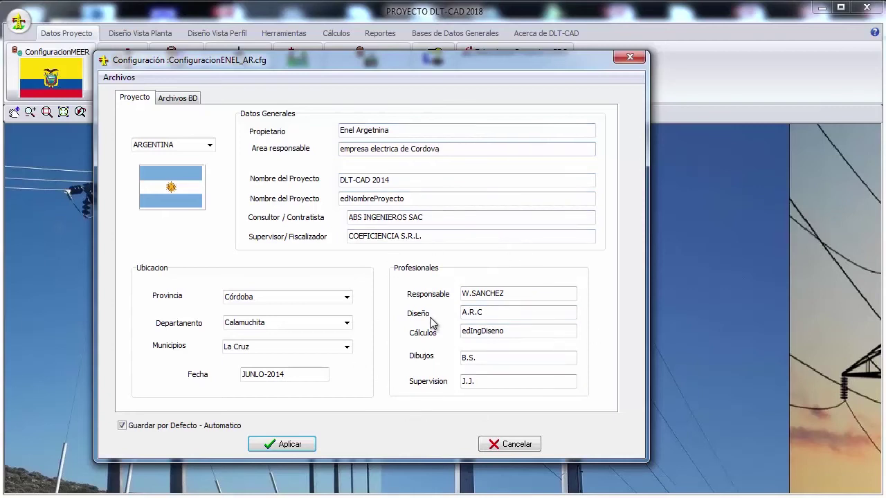
- Assign Estructuras_CRE.DAT as the Armados MT database file and Soportes_ECARIBE.DAT as the Soportes file
left_click(189, 103)
left_click(293, 139)
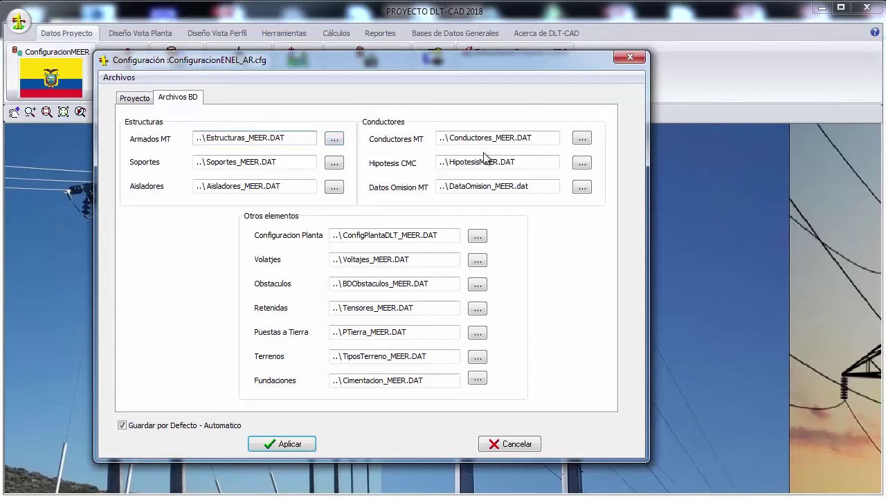
left_click(334, 141)
left_click(225, 109)
left_click(427, 308)
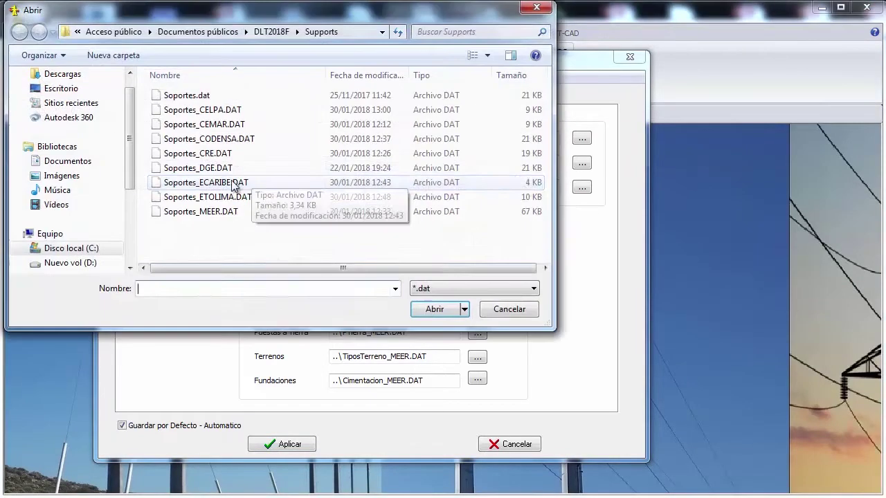
left_click(250, 182)
left_click(434, 310)
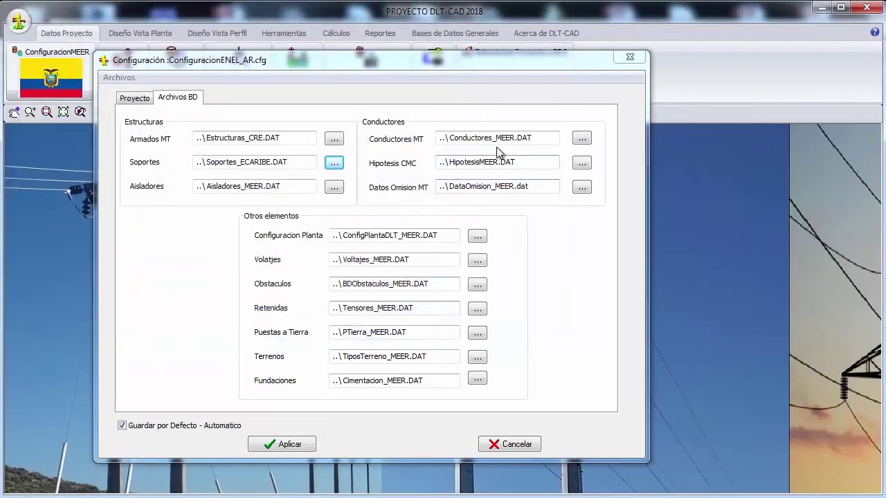
- Assign Conductores_ACSR.DAT as the Conductores MT database file
left_click(581, 140)
left_click(208, 151)
left_click(434, 309)
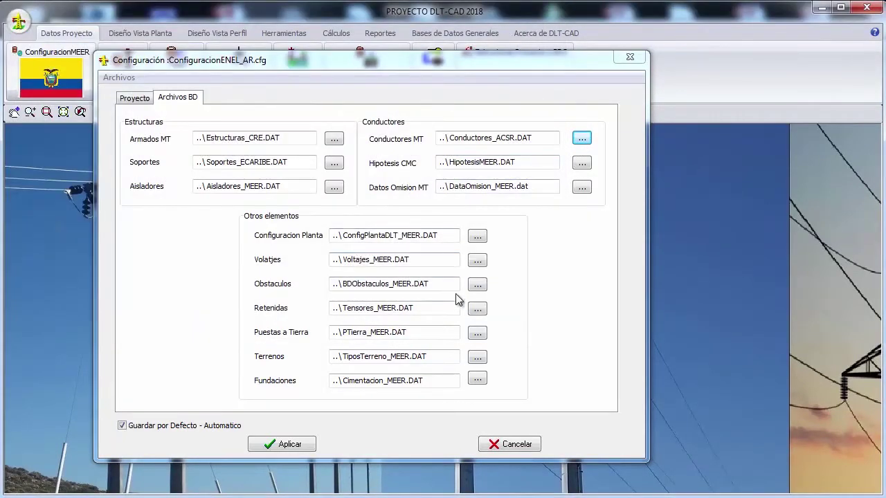
- Assign Retenidas_DGE.DAT as the Retenidas database file and PTierra_ECARIBE.DAT as the Puestas a Tierra file
left_click(477, 308)
left_click(207, 153)
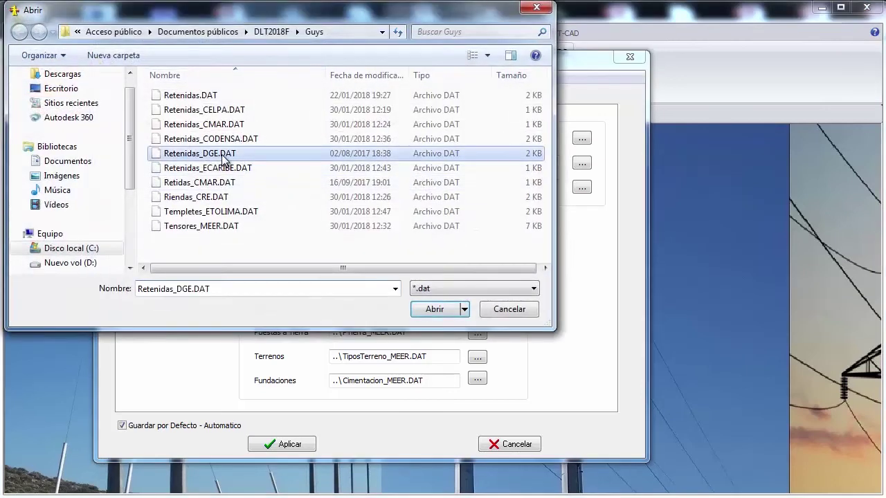
left_click(434, 309)
left_click(478, 335)
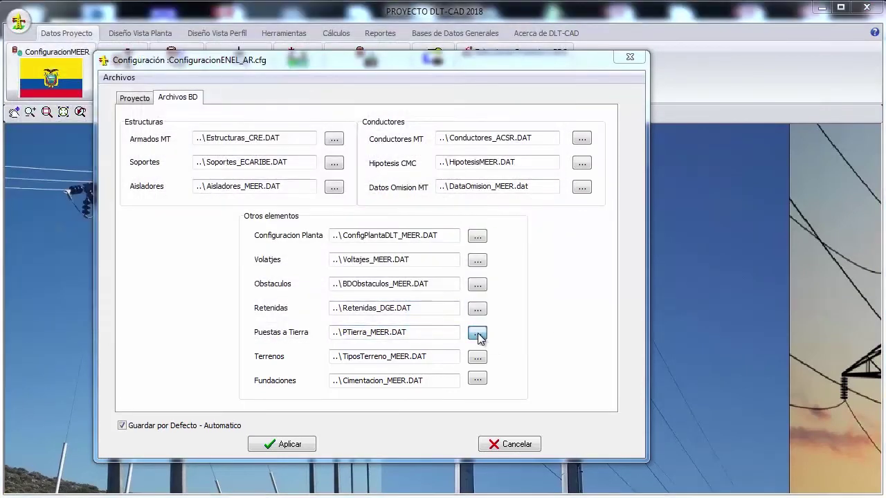
left_click(207, 182)
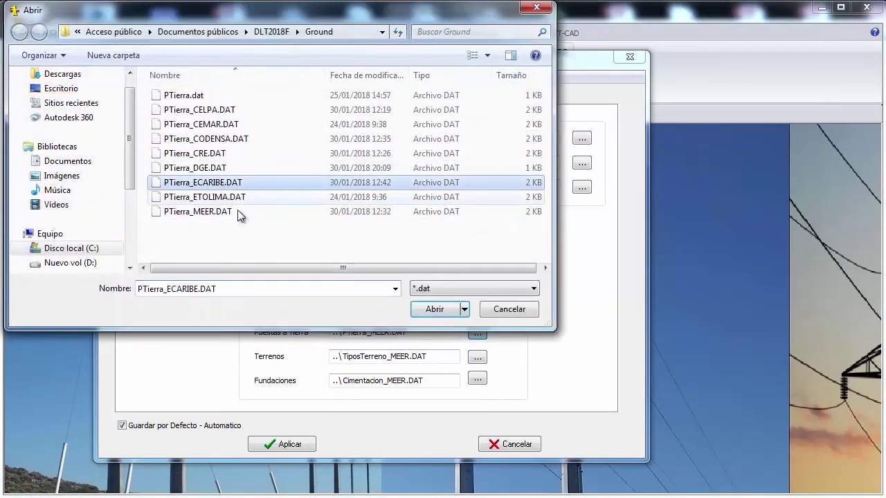
left_click(434, 310)
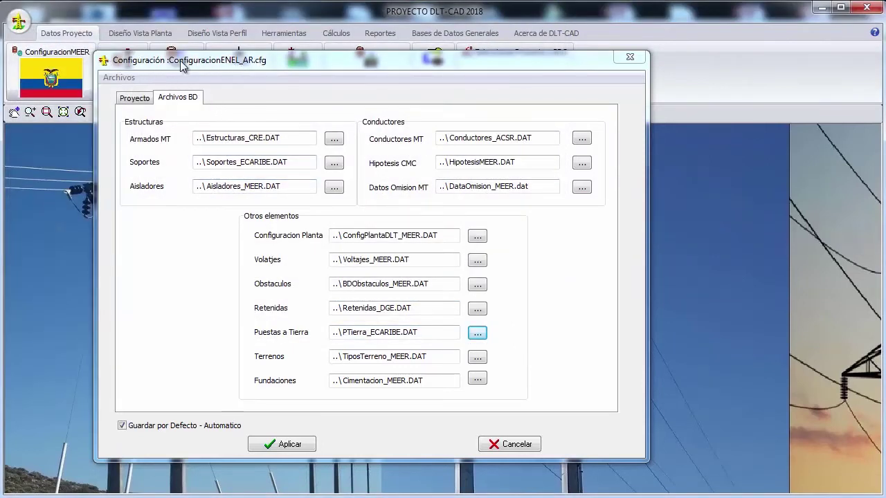
- Apply the edited ConfiguracionENEL_AR configuration and load ConfigracionENEL_AR.cfg from the Settings folder
left_click(137, 99)
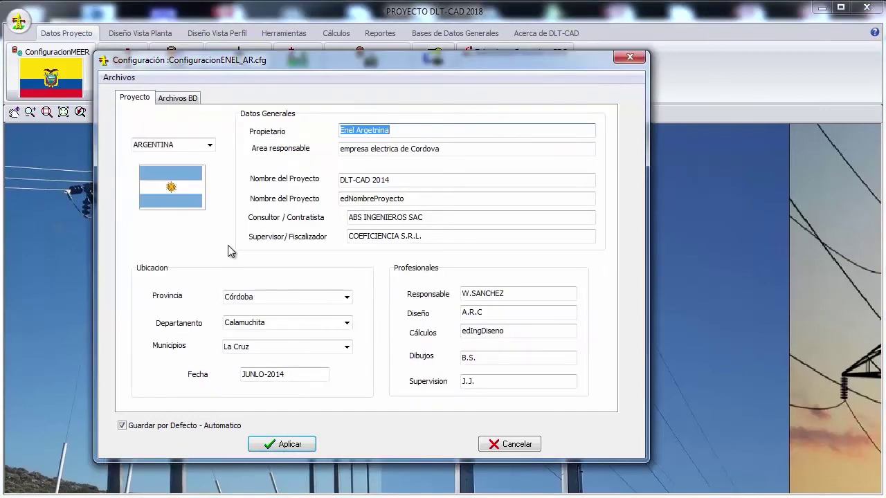
left_click(291, 446)
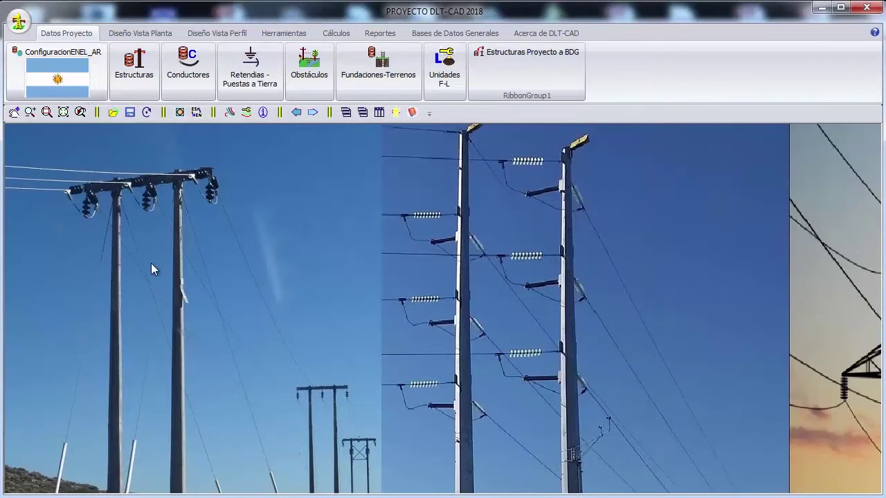
left_click(63, 52)
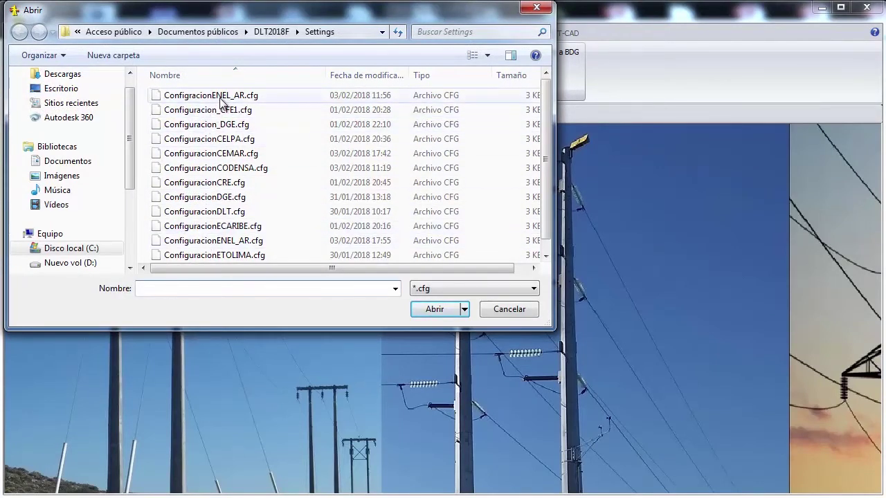
left_click(205, 98)
left_click(421, 310)
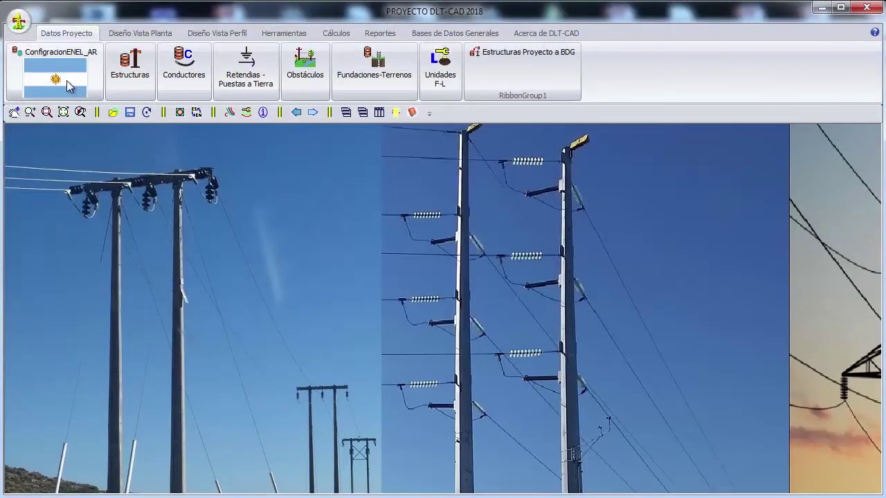
- Set the loaded configuration's Armados MT file to Estructuras_CODENSA.DAT and its Soportes file to Soportes_ETOLIMA.DAT, applying the changes
left_click(69, 84)
left_click(227, 189)
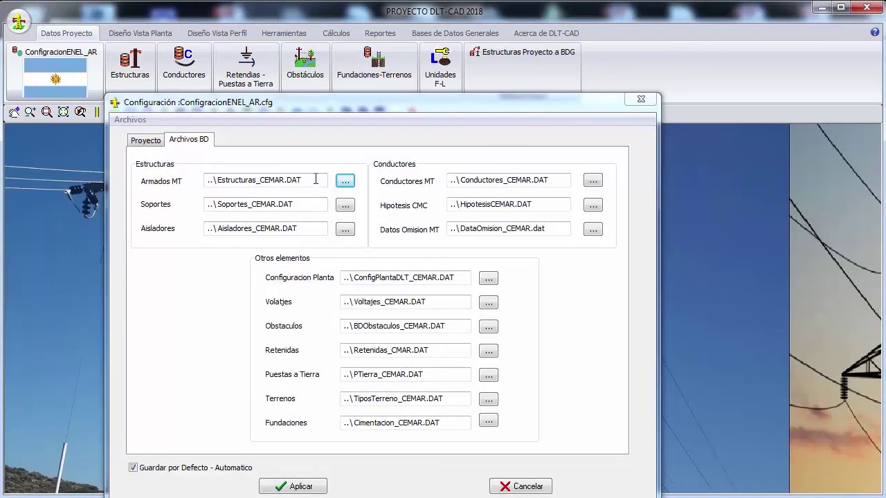
left_click(344, 180)
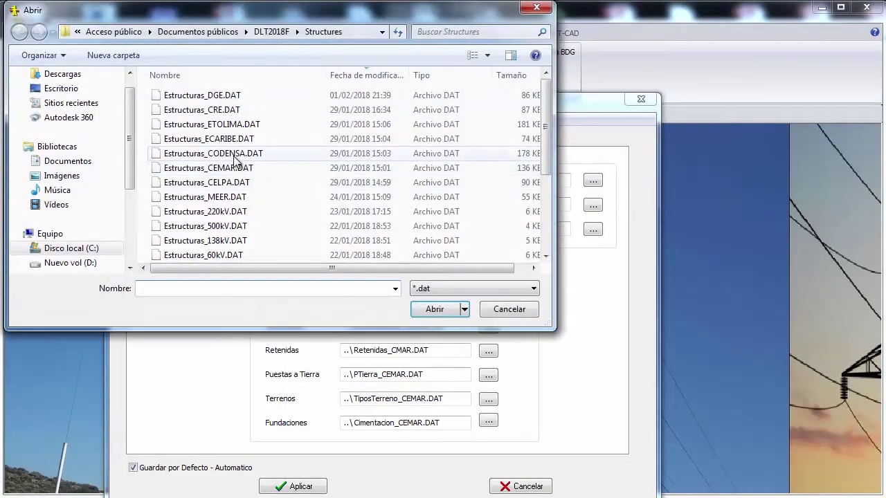
double_click(277, 153)
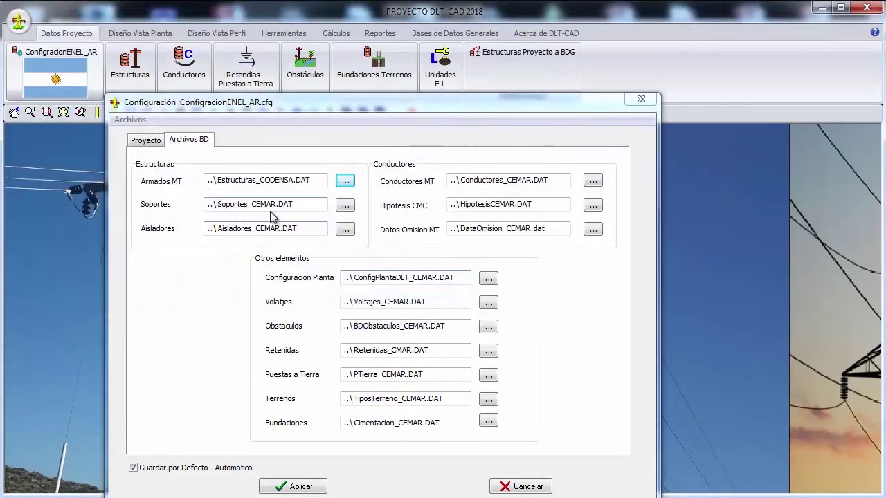
left_click(345, 204)
left_click(231, 201)
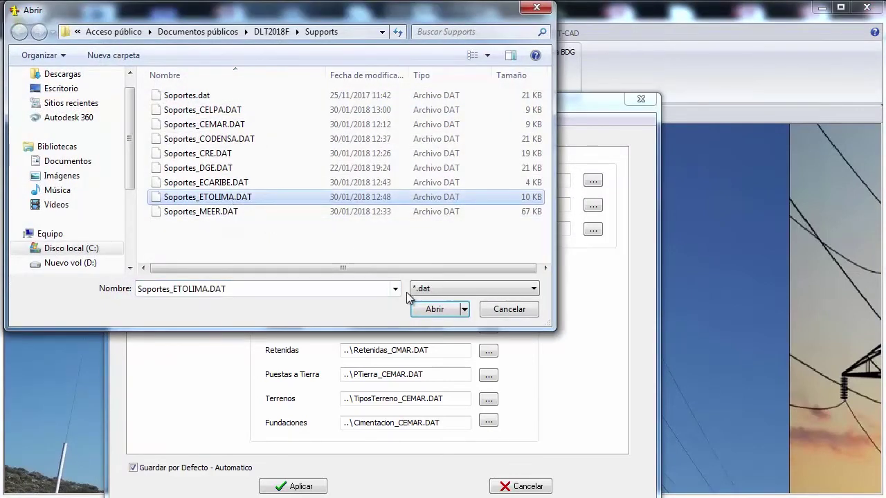
left_click(435, 309)
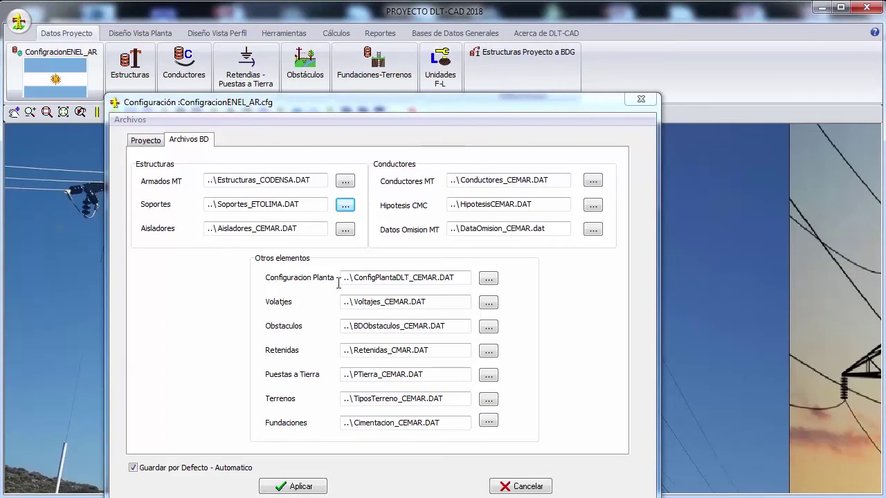
left_click(344, 205)
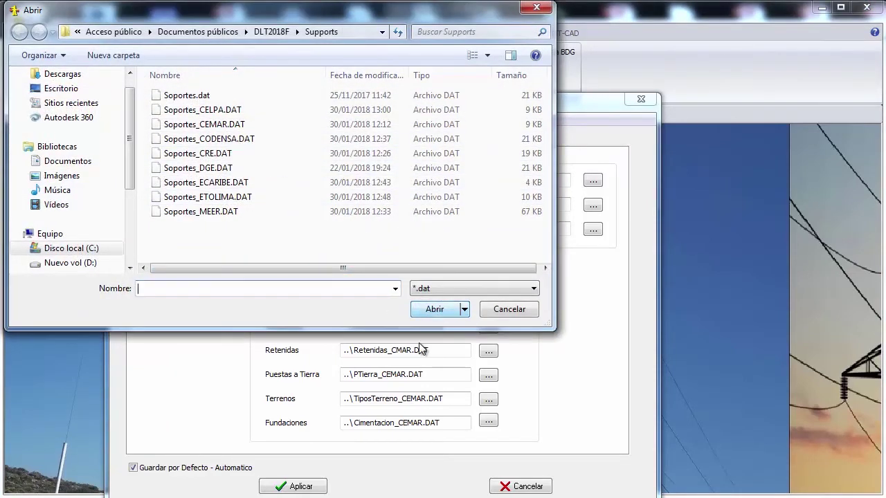
left_click(508, 310)
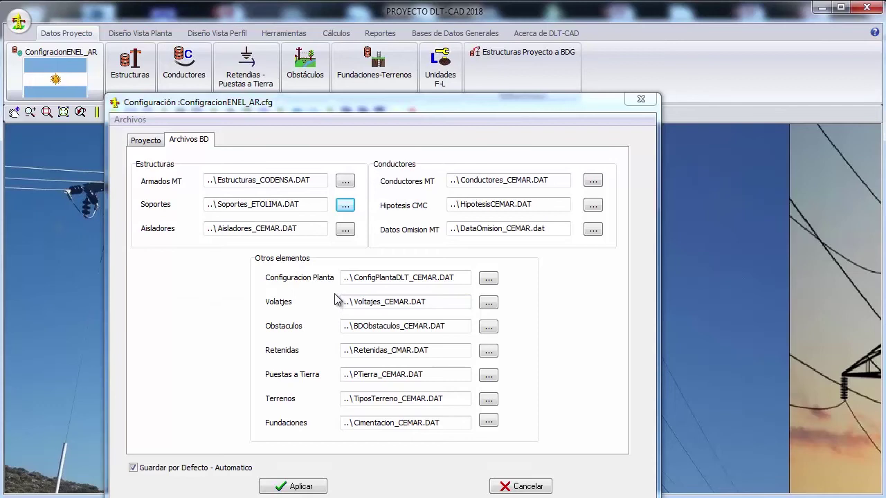
left_click(301, 487)
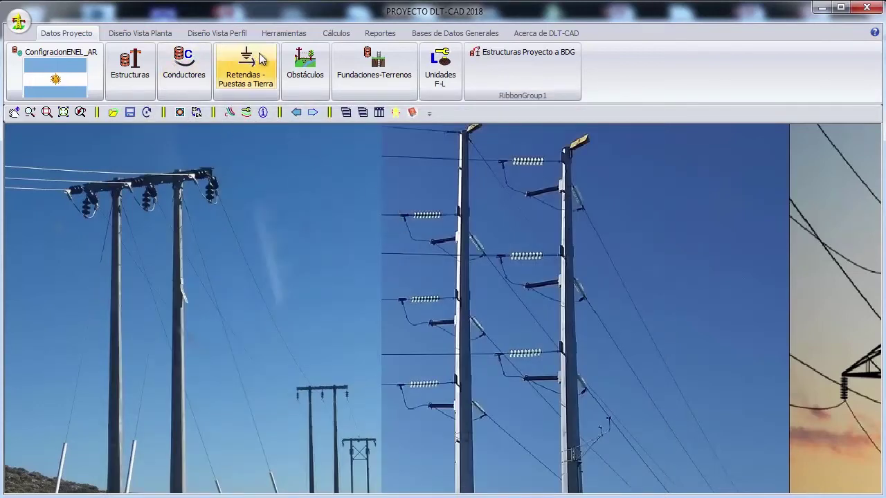
- Examine armados LA113 and LA105 in the general structures database, saving it on exit
left_click(446, 37)
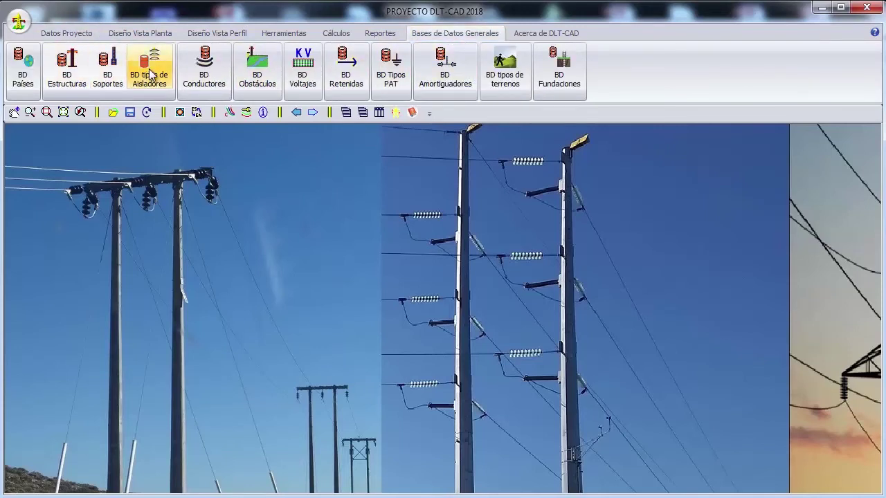
left_click(78, 77)
left_click(92, 200)
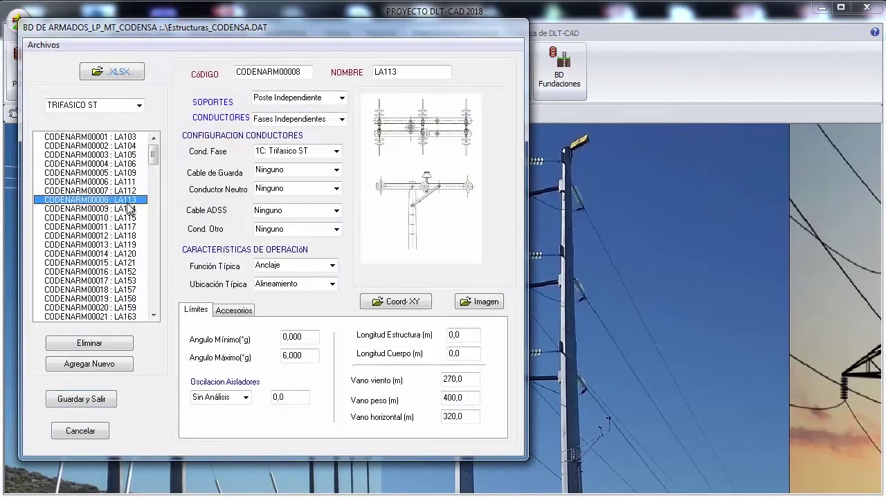
left_click(104, 155)
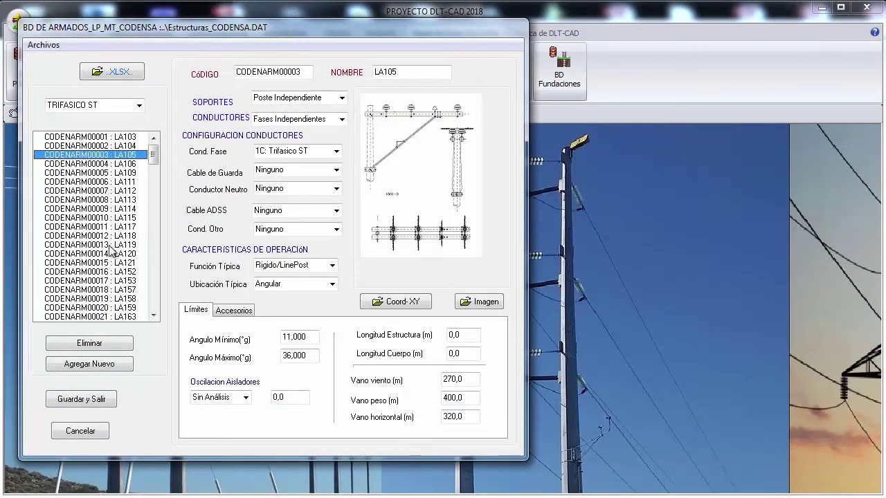
left_click(92, 407)
- Open Estructuras_CELPA.DAT in the structures database, examine armados B4 and N1-N3, and close it without saving
left_click(83, 76)
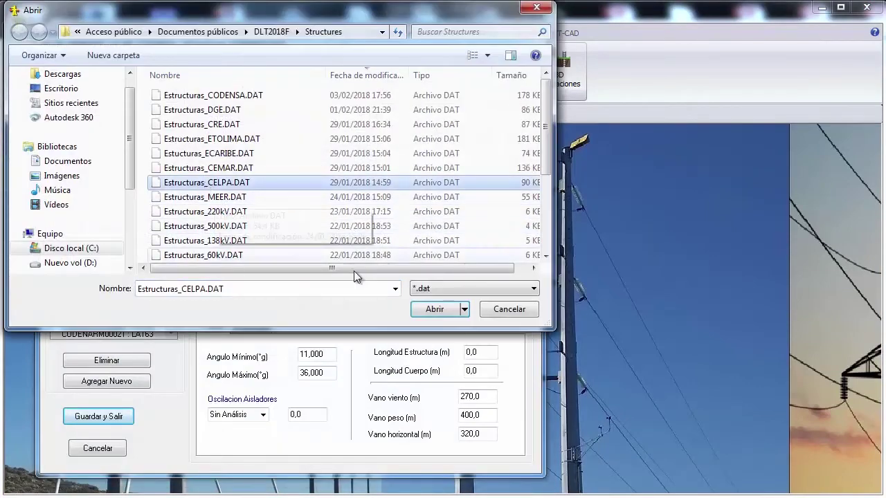
left_click(423, 308)
left_click(101, 270)
left_click(102, 288)
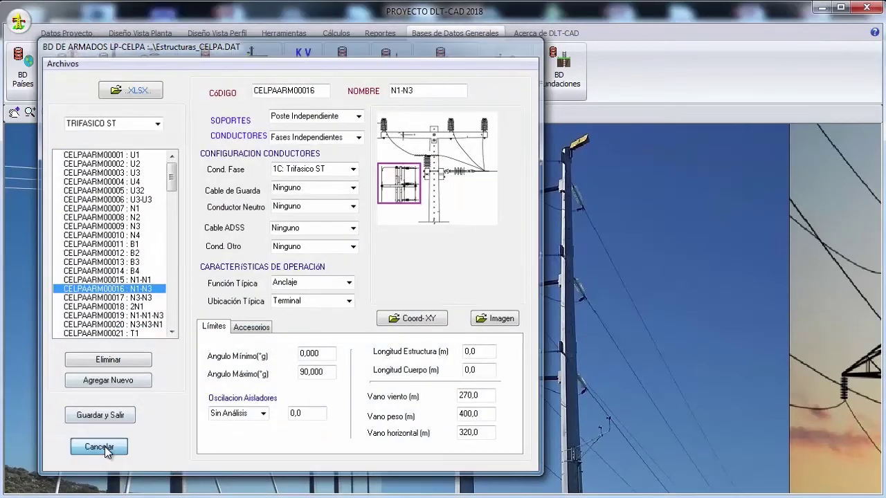
left_click(101, 447)
mouse_move(183, 197)
left_mouse_down()
mouse_move(176, 187)
mouse_move(180, 197)
left_mouse_up()
left_click(513, 393)
- Examine the ACSR 1/0 AWG conductor in the general conductors database and return to the project data commands
left_click(205, 66)
left_click(211, 243)
left_click(209, 268)
double_click(119, 270)
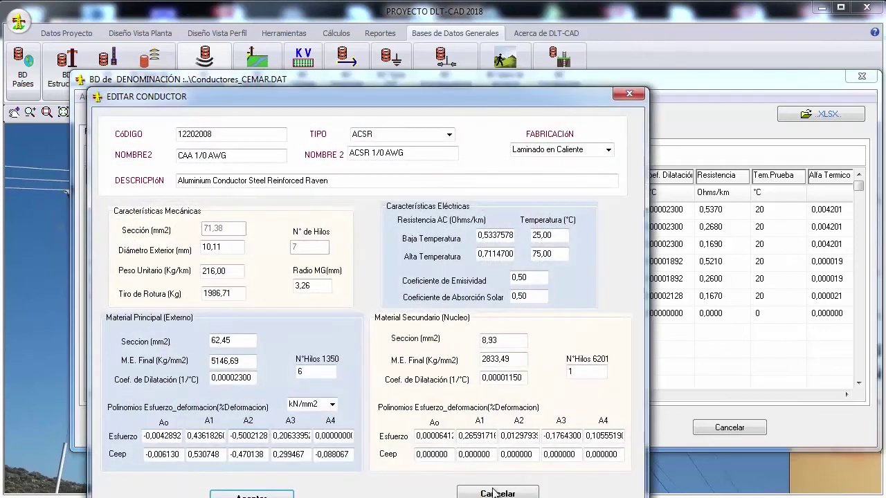
left_click(497, 488)
left_click(711, 437)
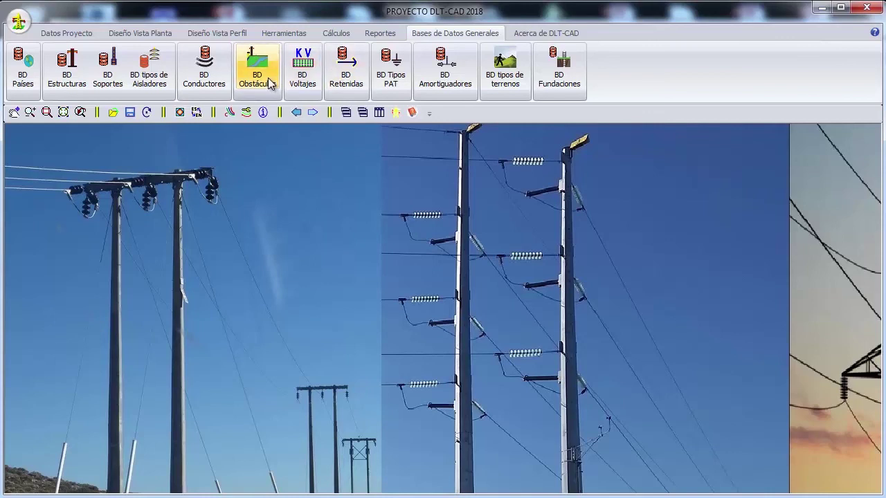
left_click(80, 31)
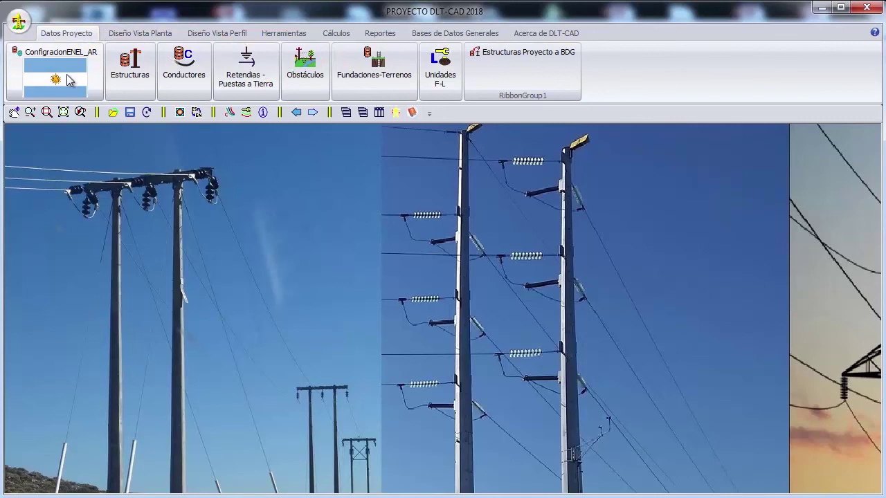